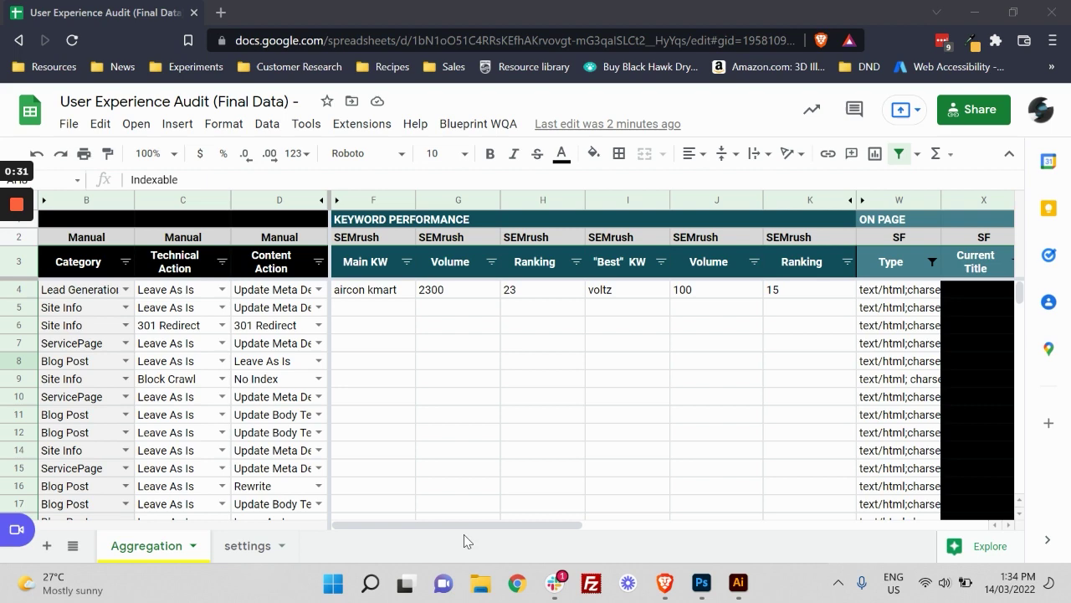
Step: Review the category choices for B4, leaving its category unchanged
{"action": "left_click", "coordinate": [486, 526]}
{"action": "mouse_move", "coordinate": [486, 526]}
{"action": "left_mouse_down"}
{"action": "mouse_move", "coordinate": [705, 533]}
{"action": "mouse_move", "coordinate": [323, 520]}
{"action": "left_mouse_up"}
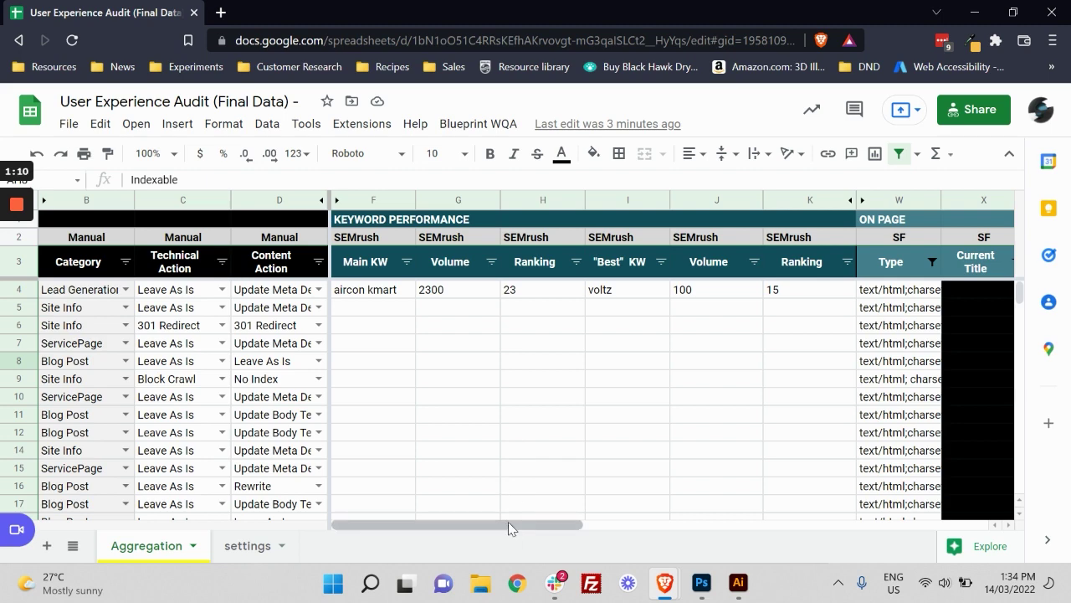
{"action": "mouse_move", "coordinate": [510, 524]}
{"action": "left_mouse_down"}
{"action": "mouse_move", "coordinate": [569, 521]}
{"action": "mouse_move", "coordinate": [311, 488]}
{"action": "left_mouse_up"}
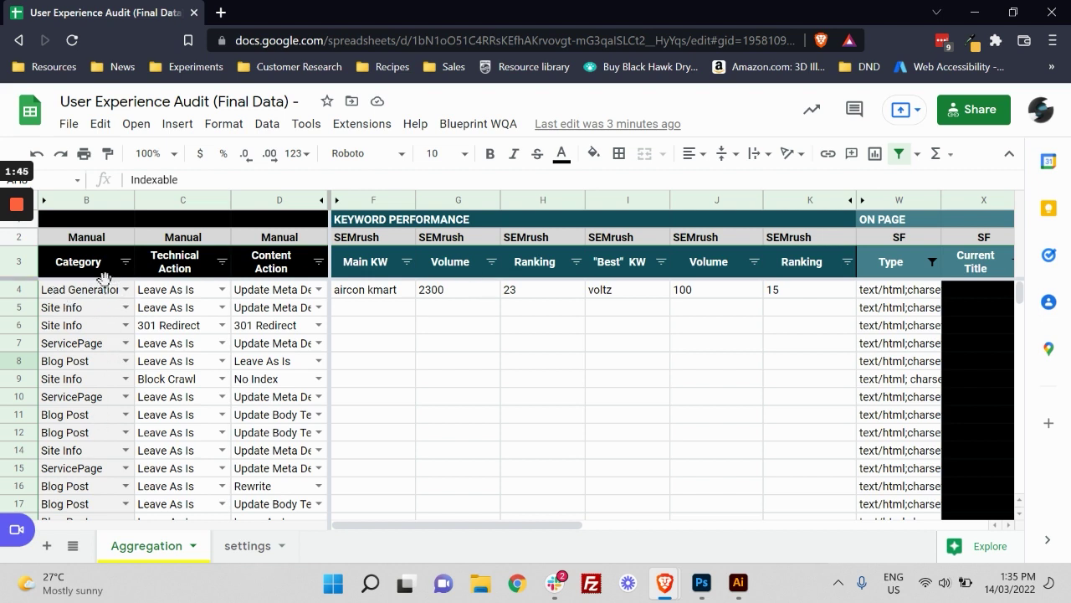
{"action": "left_click", "coordinate": [125, 289]}
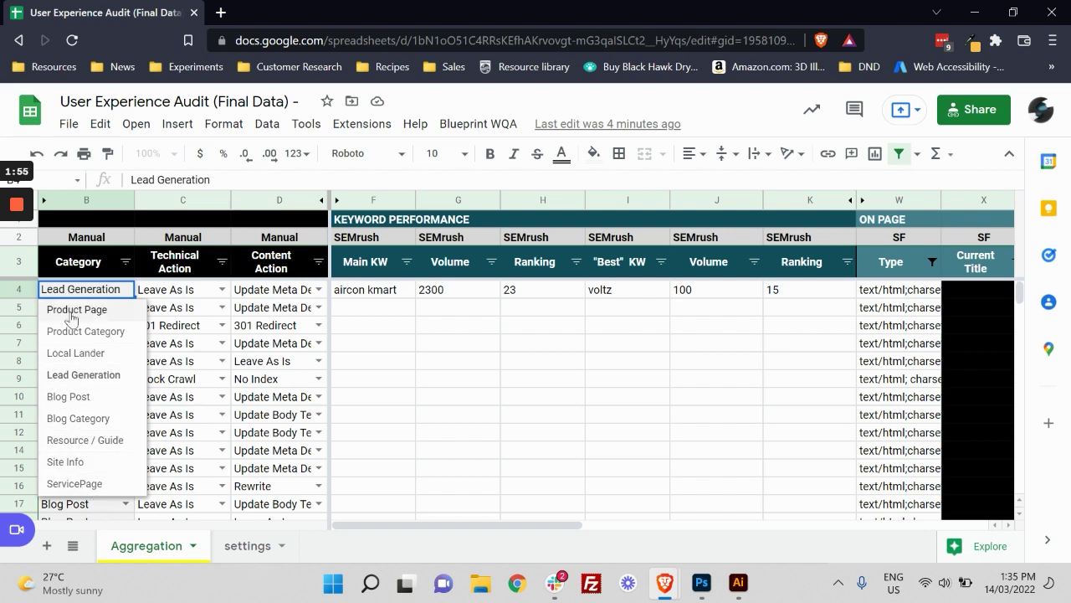
{"action": "left_click", "coordinate": [247, 308]}
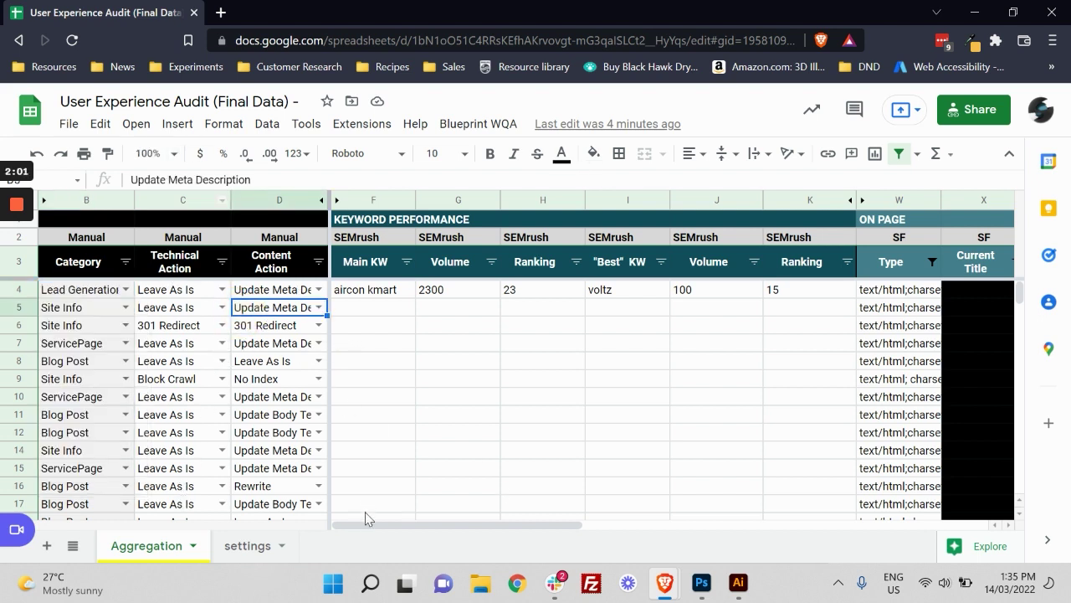
Step: Review C4's technical action options without changes, keeping Leave As Is
{"action": "left_click", "coordinate": [220, 288]}
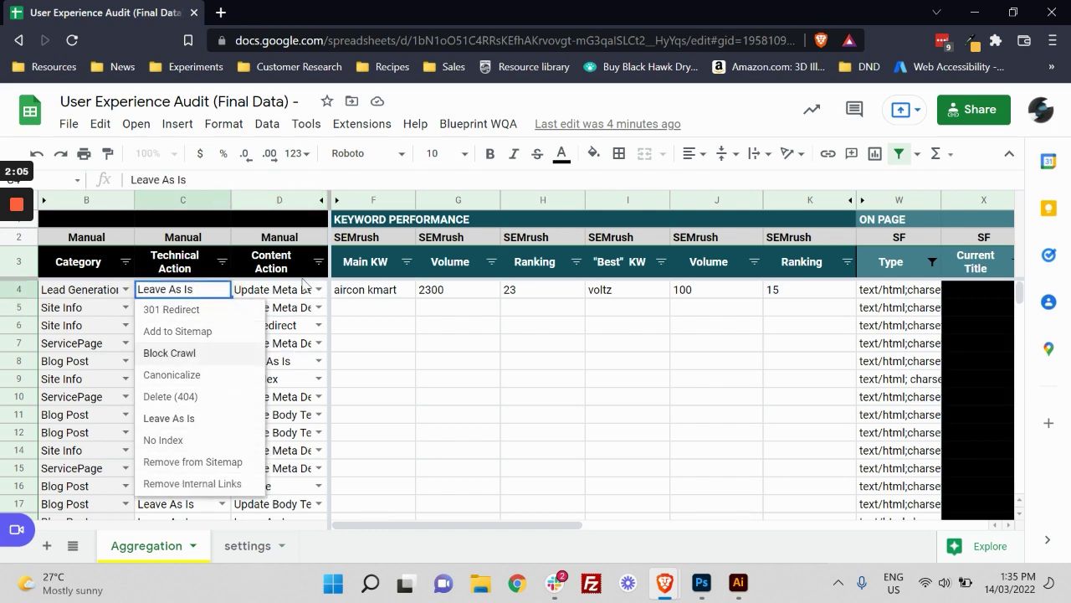
{"action": "left_click", "coordinate": [300, 310]}
{"action": "left_click_drag", "start_coordinate": [461, 528], "coordinate": [786, 544]}
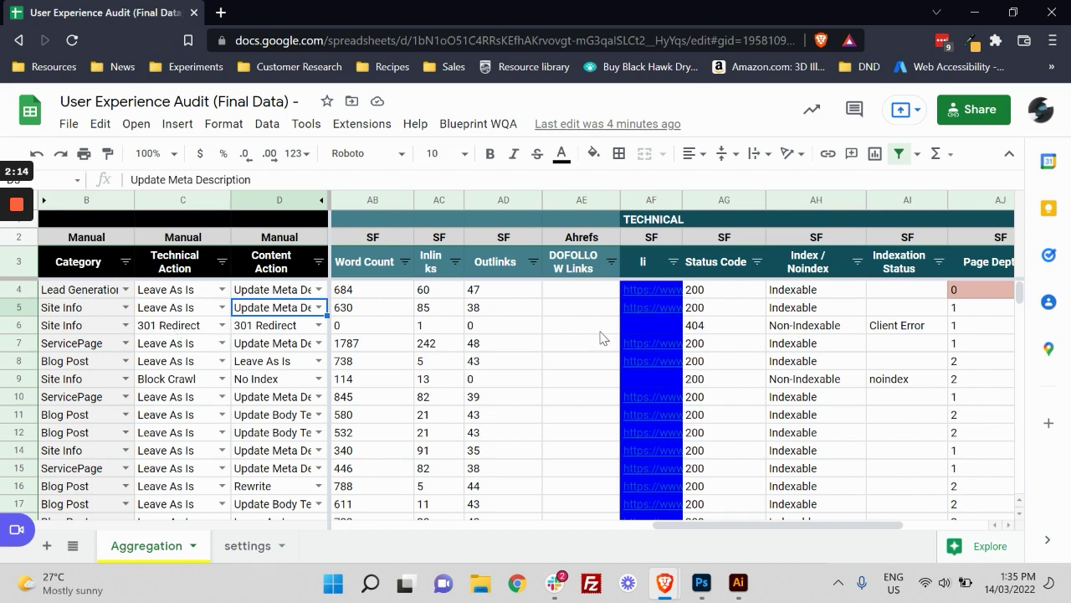
Step: Select the 404 status code in AG6 and scroll through the rows below it
{"action": "left_click", "coordinate": [727, 326]}
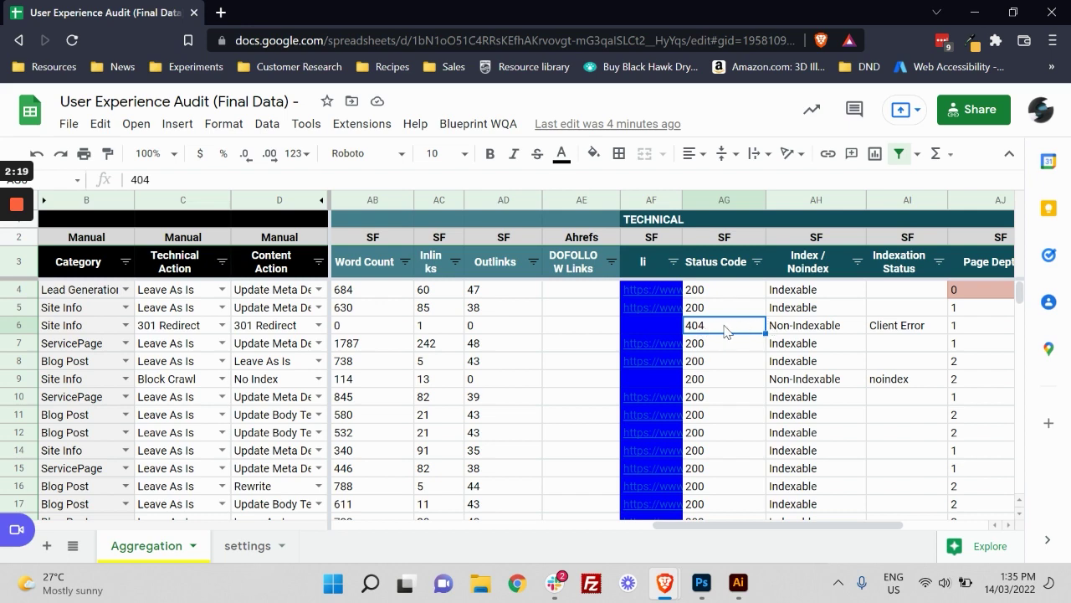
{"action": "scroll", "coordinate": [727, 360], "scroll_direction": "down", "scroll_amount": 1}
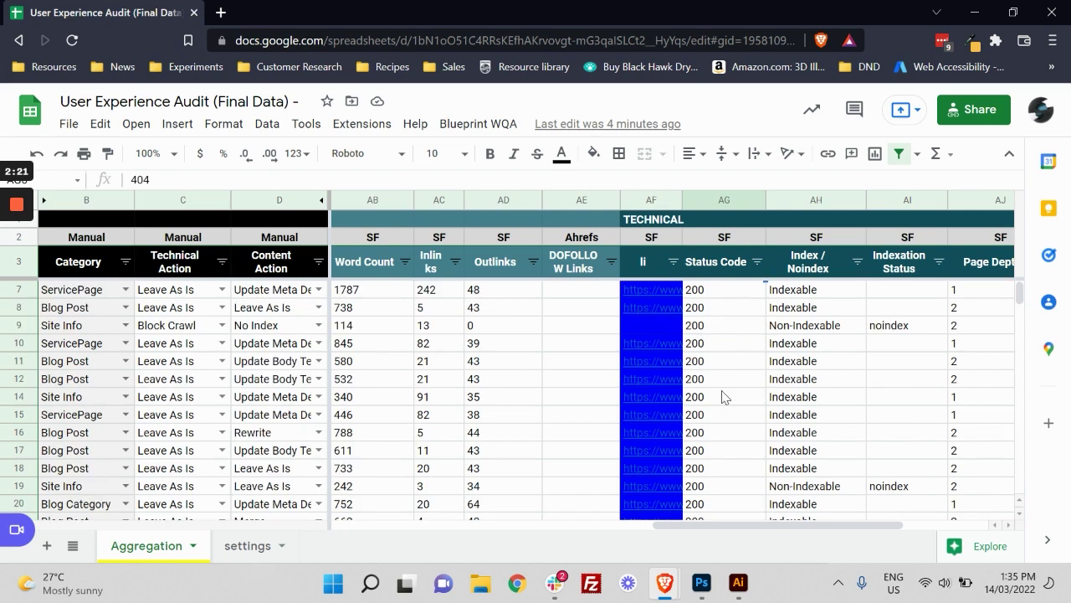
{"action": "scroll", "coordinate": [724, 394], "scroll_direction": "down", "scroll_amount": 3}
{"action": "scroll", "coordinate": [727, 379], "scroll_direction": "down", "scroll_amount": 1}
{"action": "scroll", "coordinate": [741, 377], "scroll_direction": "up", "scroll_amount": 5}
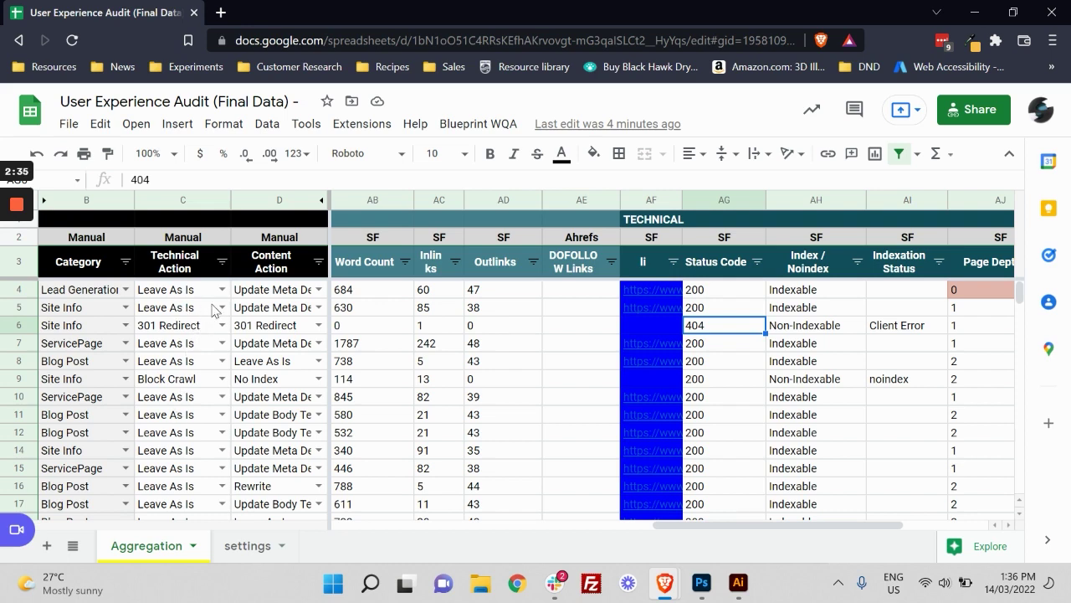
{"action": "scroll", "coordinate": [178, 456], "scroll_direction": "down", "scroll_amount": 2}
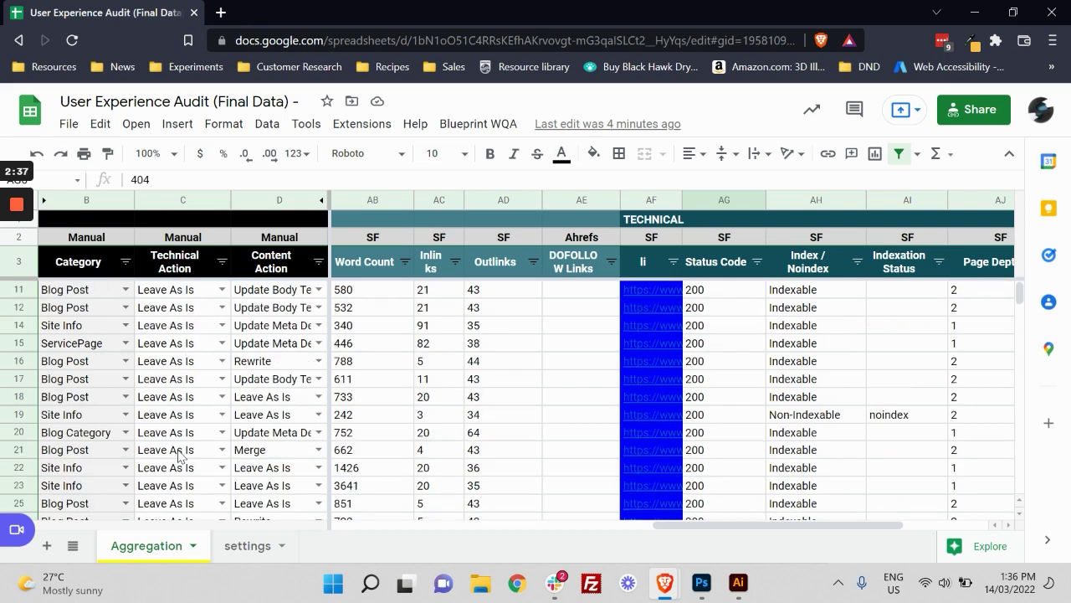
{"action": "scroll", "coordinate": [178, 456], "scroll_direction": "up", "scroll_amount": 3}
{"action": "scroll", "coordinate": [176, 448], "scroll_direction": "down", "scroll_amount": 8}
{"action": "scroll", "coordinate": [178, 452], "scroll_direction": "up", "scroll_amount": 7}
Step: Select C9's Block Crawl action and scroll fully left to Keyword Performance
{"action": "scroll", "coordinate": [152, 338], "scroll_direction": "up", "scroll_amount": 2}
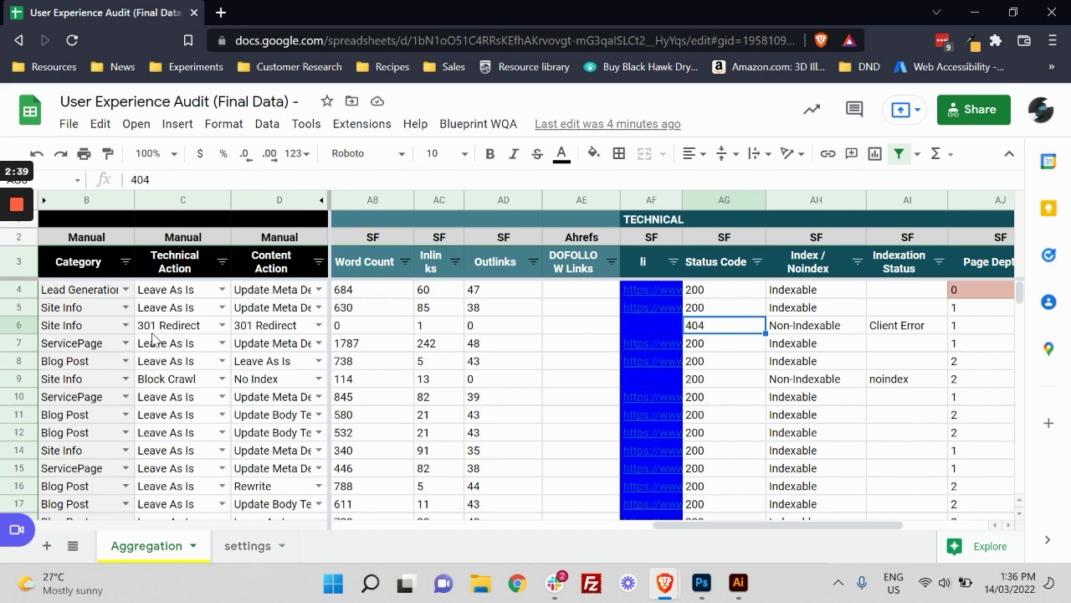
{"action": "left_click", "coordinate": [159, 381]}
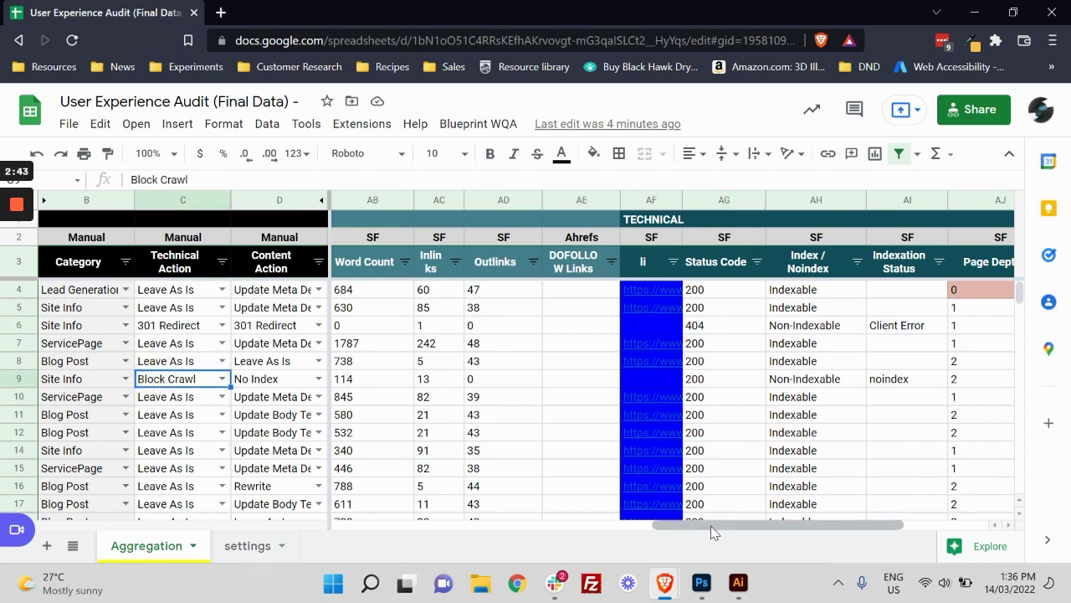
{"action": "left_click_drag", "start_coordinate": [713, 532], "coordinate": [149, 545]}
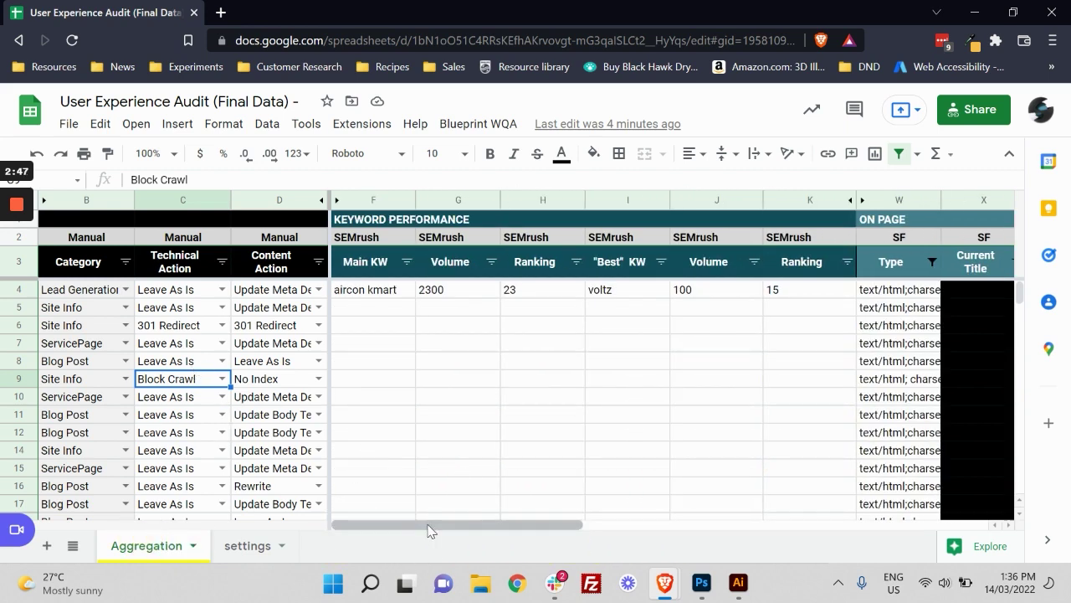
Step: Inspect row 9's No Index content action and Block Crawl technical action
{"action": "mouse_move", "coordinate": [429, 529]}
{"action": "left_mouse_down"}
{"action": "mouse_move", "coordinate": [657, 536]}
{"action": "mouse_move", "coordinate": [394, 544]}
{"action": "mouse_move", "coordinate": [817, 530]}
{"action": "mouse_move", "coordinate": [837, 540]}
{"action": "mouse_move", "coordinate": [401, 549]}
{"action": "left_mouse_up"}
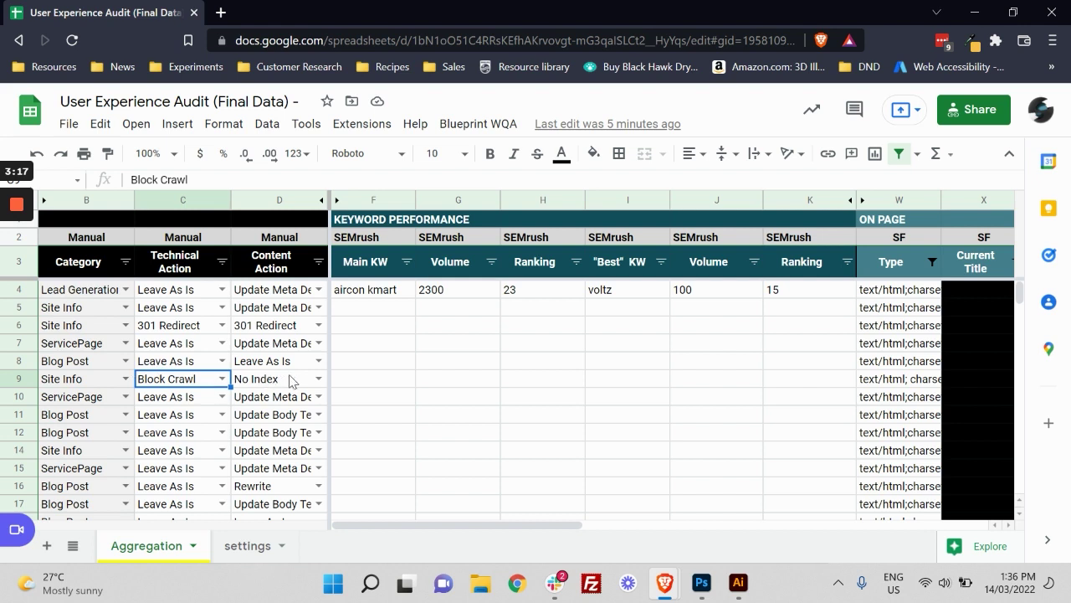
{"action": "left_click", "coordinate": [276, 381]}
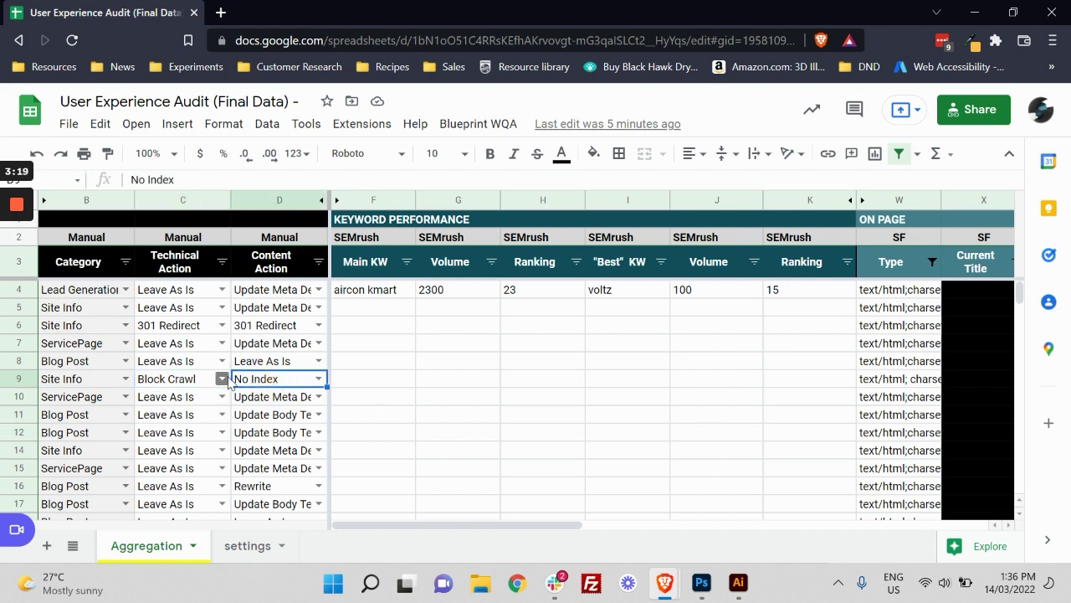
{"action": "left_click", "coordinate": [182, 378]}
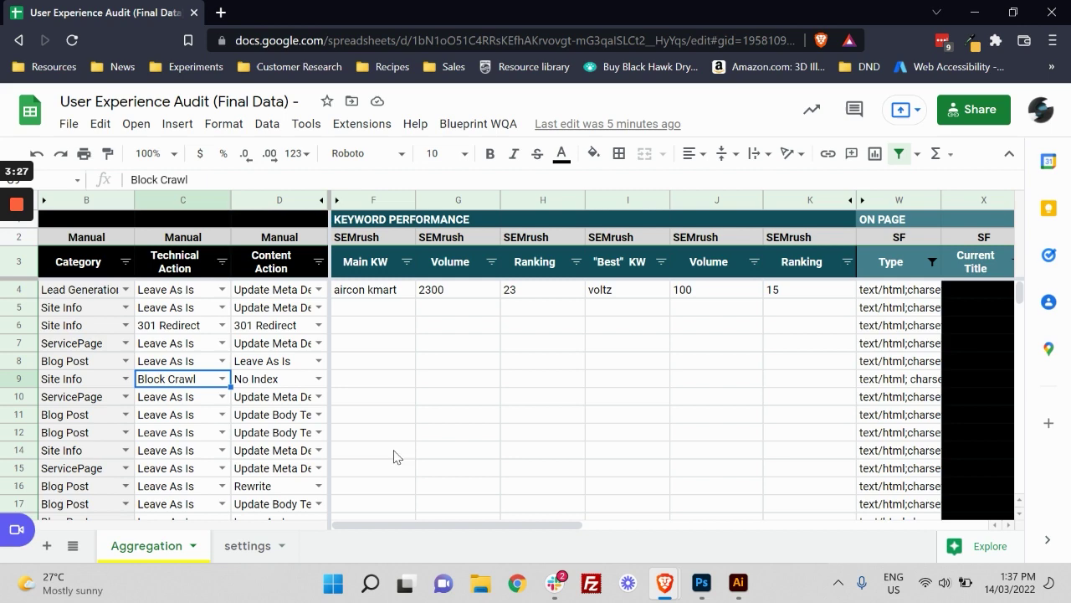
Step: Check D4's Update Meta Description action, then scroll right to the On Page columns
{"action": "left_click", "coordinate": [269, 291]}
{"action": "scroll", "coordinate": [207, 443], "scroll_direction": "down", "scroll_amount": 5}
{"action": "scroll", "coordinate": [192, 443], "scroll_direction": "up", "scroll_amount": 5}
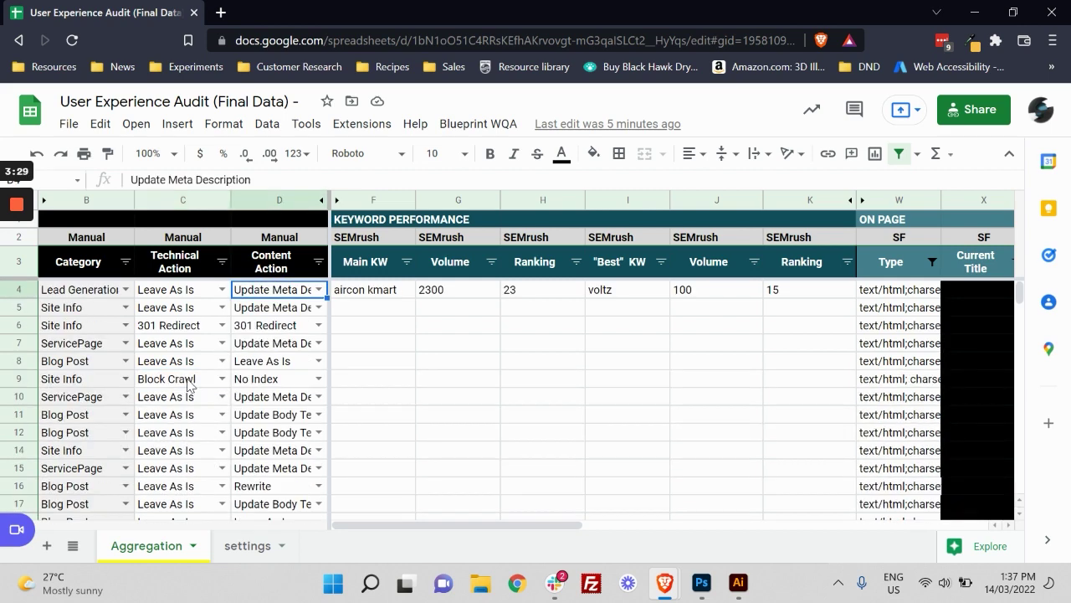
{"action": "mouse_move", "coordinate": [436, 525]}
{"action": "left_mouse_down"}
{"action": "mouse_move", "coordinate": [836, 540]}
{"action": "mouse_move", "coordinate": [577, 538]}
{"action": "mouse_move", "coordinate": [688, 535]}
{"action": "mouse_move", "coordinate": [490, 581]}
{"action": "mouse_move", "coordinate": [694, 558]}
{"action": "mouse_move", "coordinate": [531, 557]}
{"action": "mouse_move", "coordinate": [4, 479]}
{"action": "left_mouse_up"}
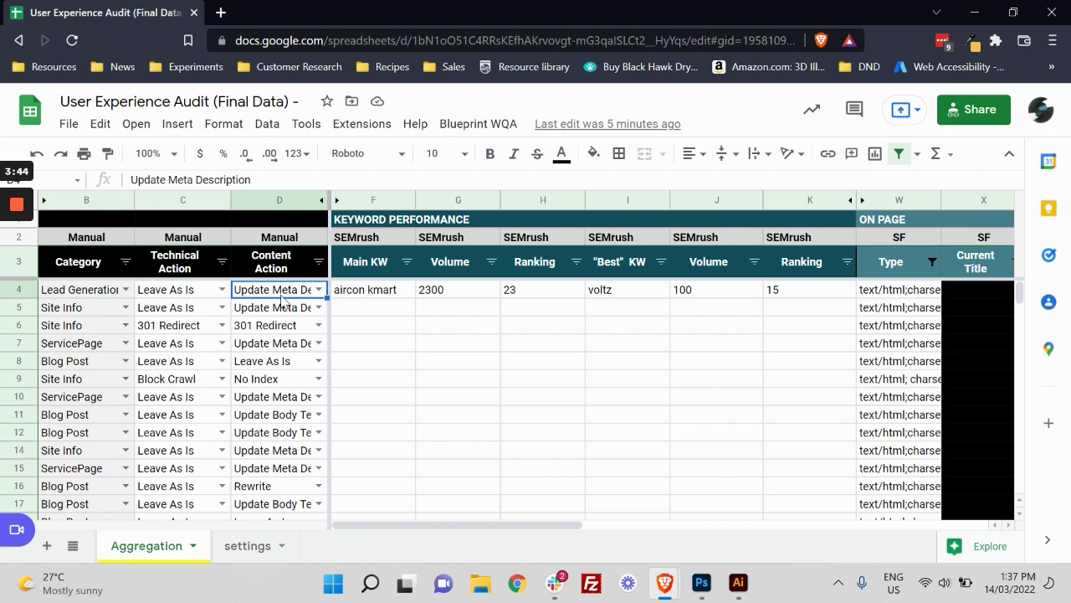
Step: Inspect the first Current Title and Meta cells (X4, Z4) and empty Ranking cell K9
{"action": "left_click_drag", "start_coordinate": [427, 526], "coordinate": [604, 528]}
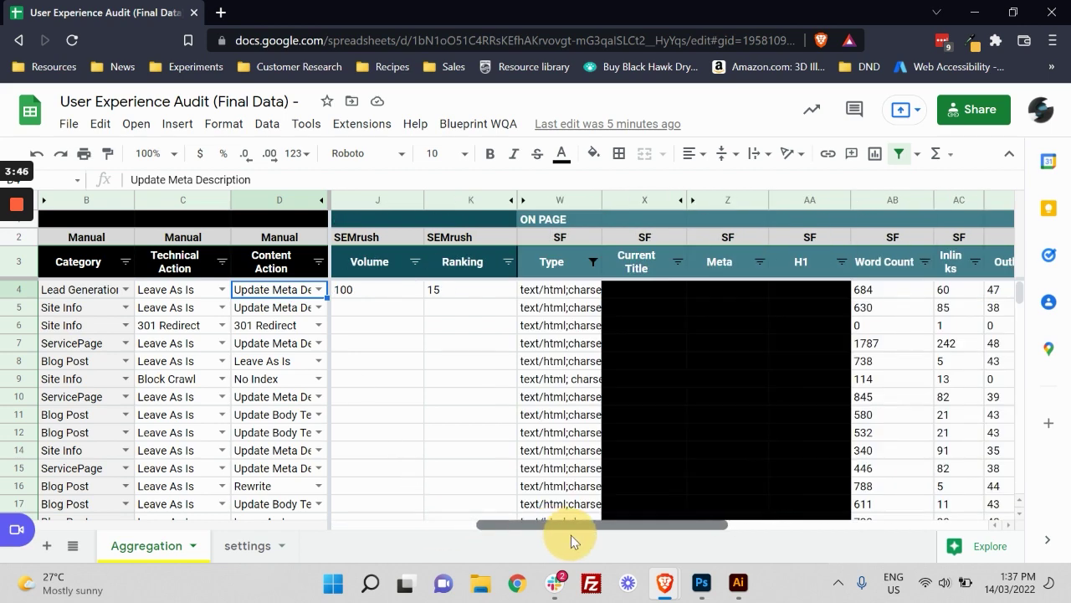
{"action": "left_click", "coordinate": [544, 290]}
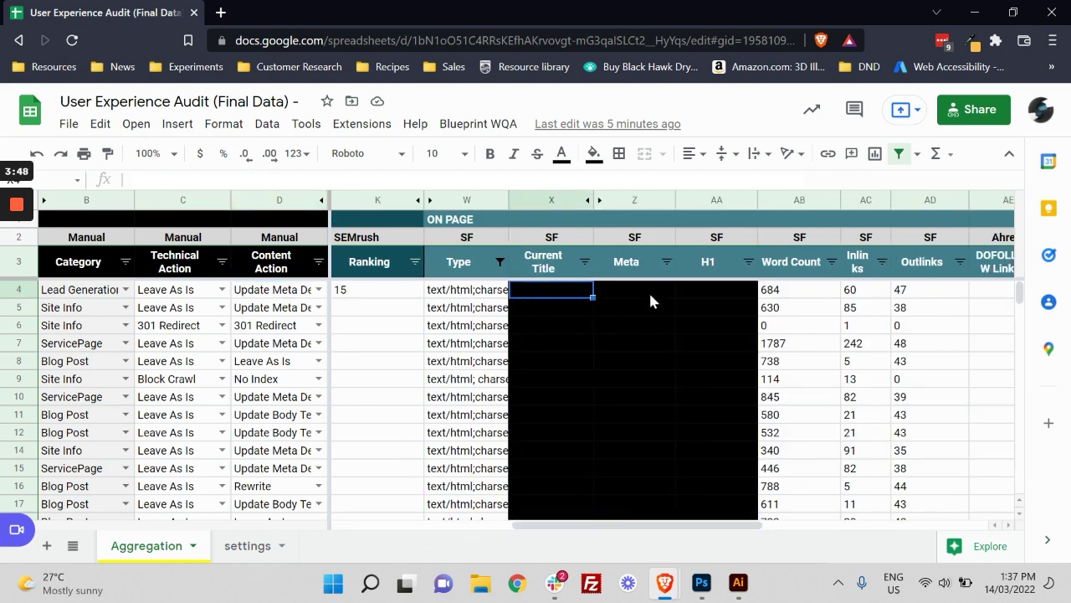
{"action": "left_click", "coordinate": [647, 290]}
{"action": "left_click", "coordinate": [410, 378]}
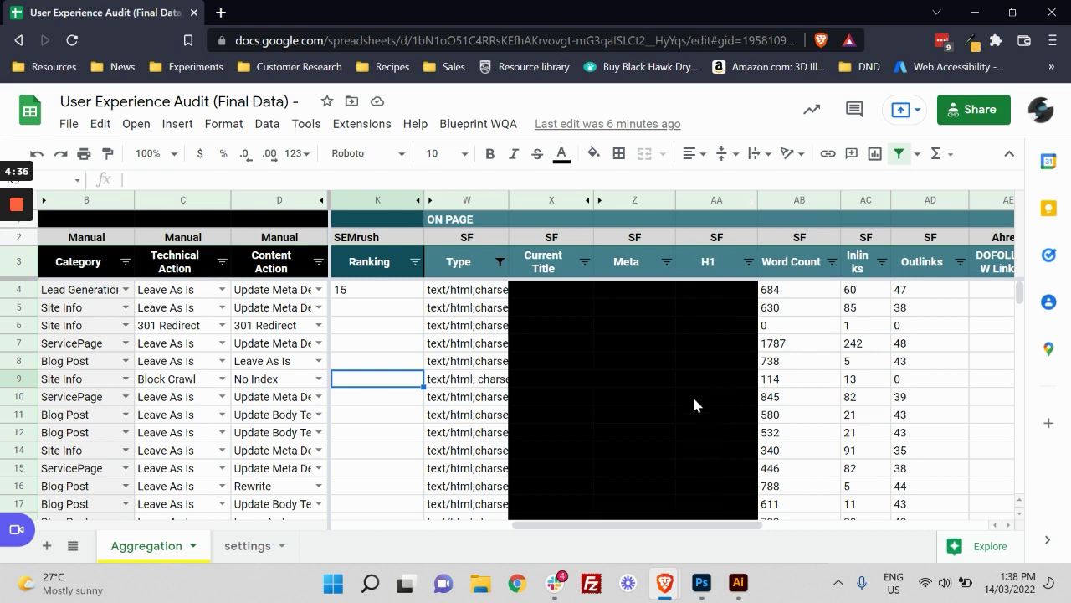
Step: Check the empty Main KW cells F5 and F6, then scroll right to the Technical columns
{"action": "left_click_drag", "start_coordinate": [715, 525], "coordinate": [504, 544]}
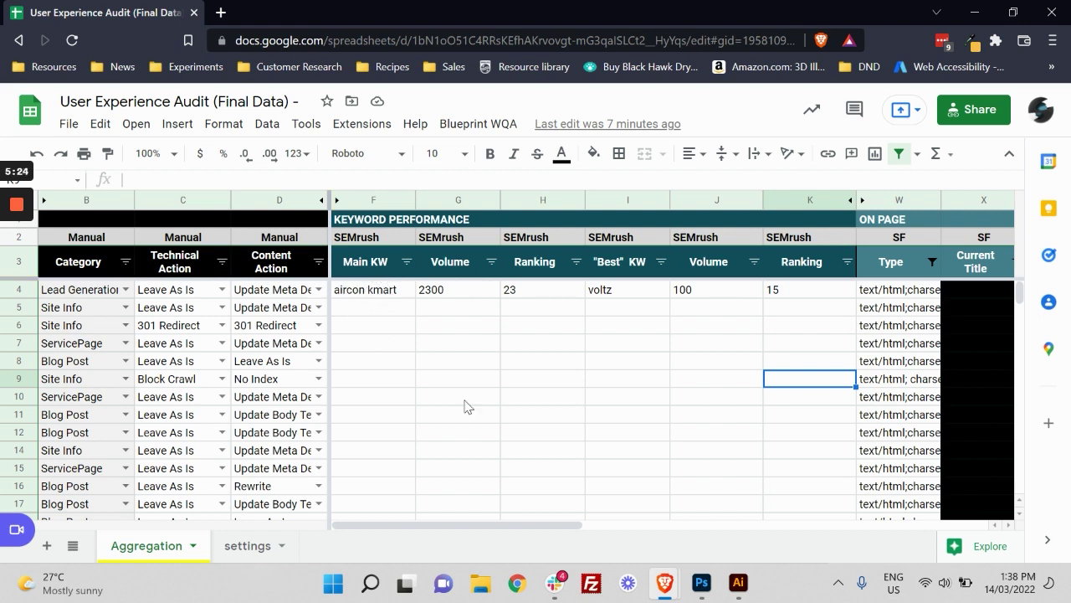
{"action": "left_click", "coordinate": [355, 314]}
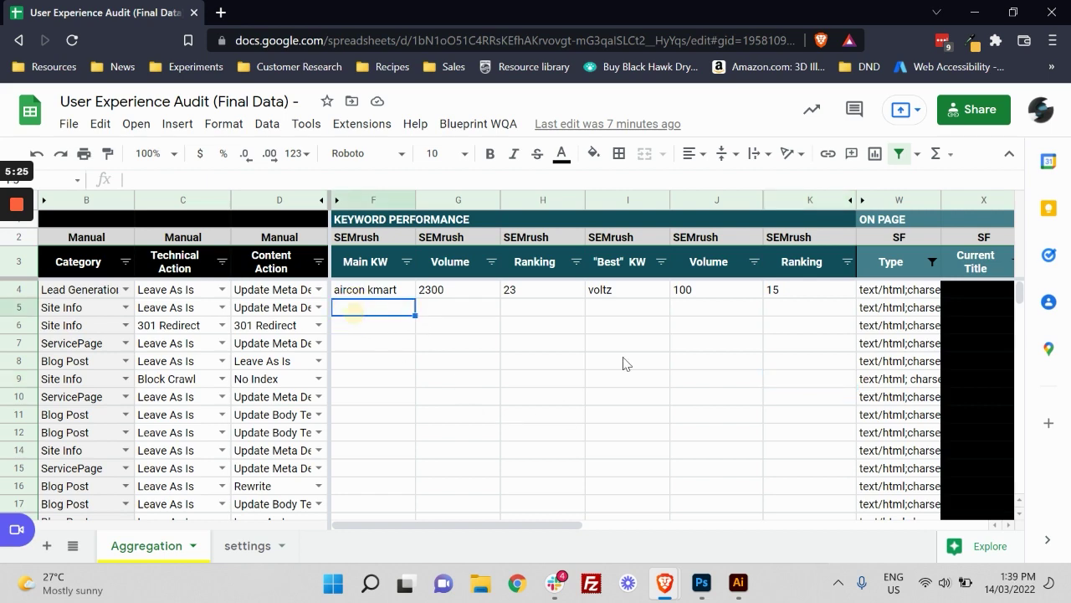
{"action": "left_click", "coordinate": [362, 328]}
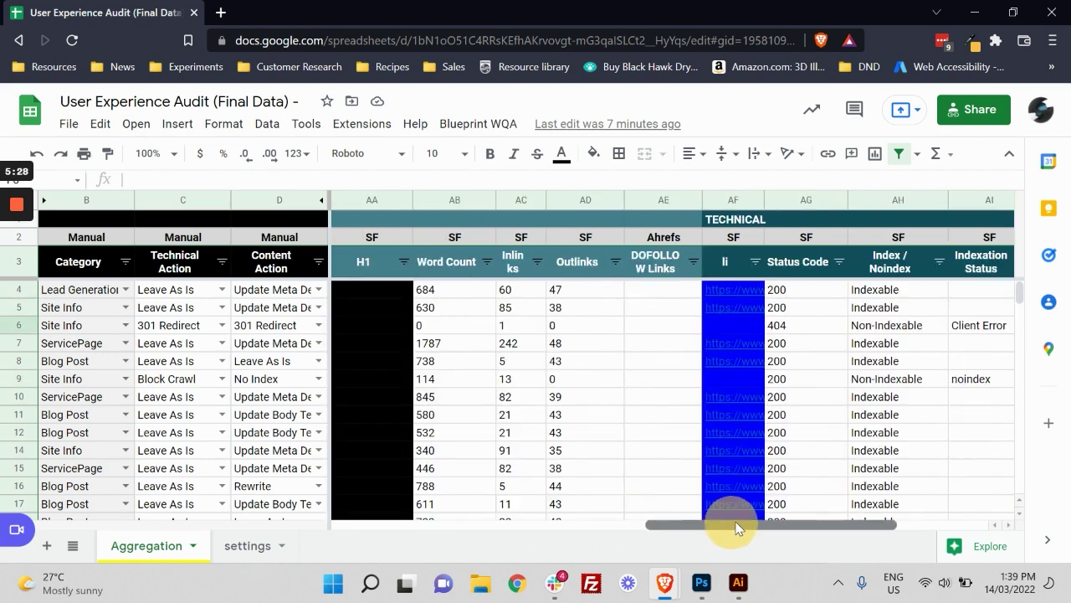
{"action": "left_click_drag", "start_coordinate": [418, 521], "coordinate": [862, 520]}
{"action": "left_click_drag", "start_coordinate": [744, 525], "coordinate": [239, 542]}
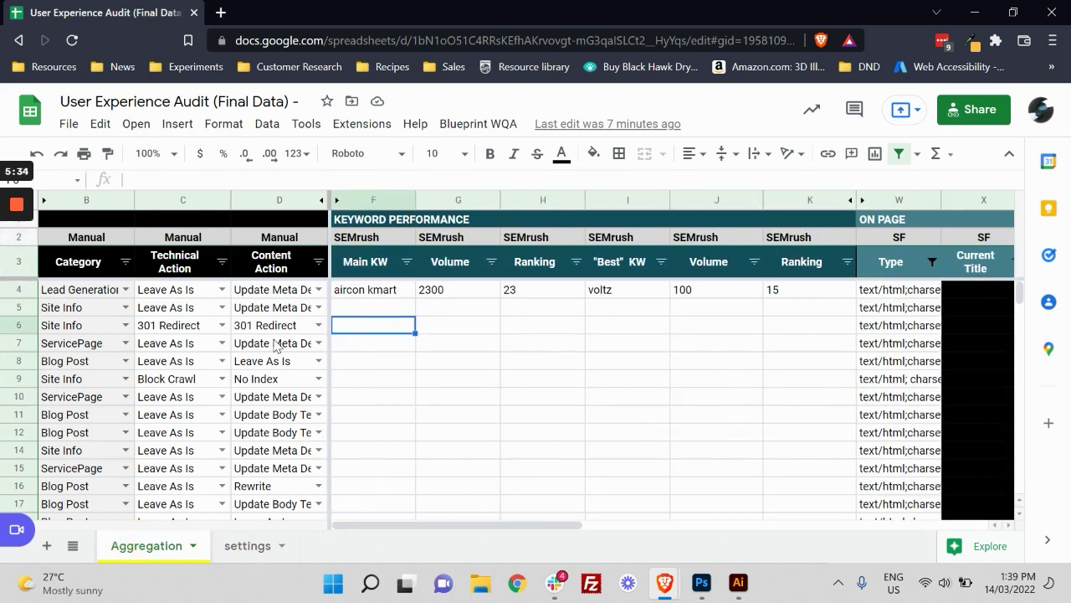
Step: Check content actions in D5, D6, D9, D11 and D12, then scroll to columns AA–AI
{"action": "left_click", "coordinate": [280, 310]}
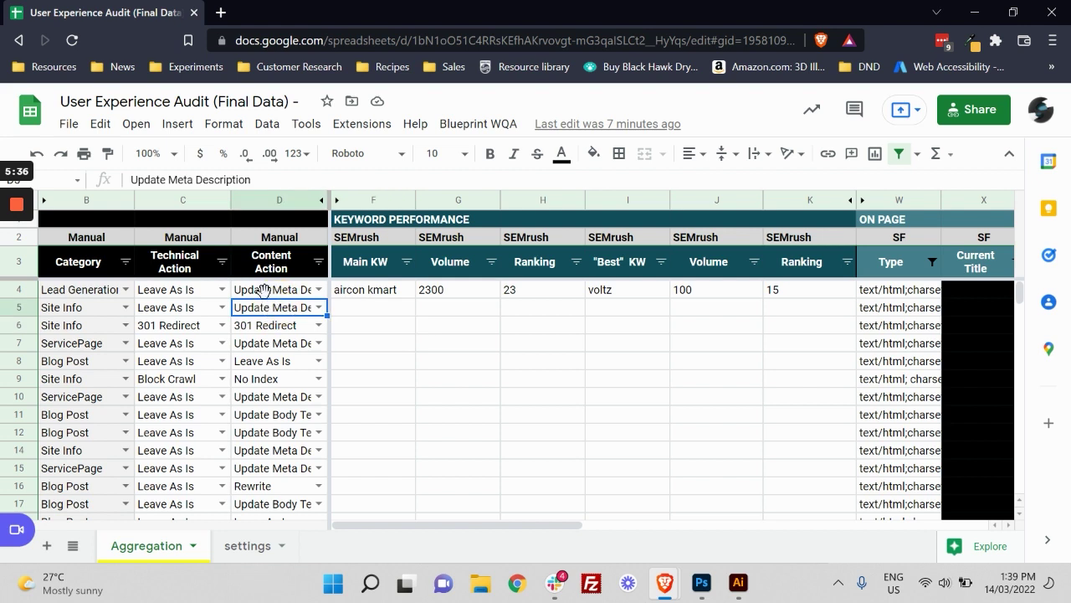
{"action": "left_click", "coordinate": [268, 327]}
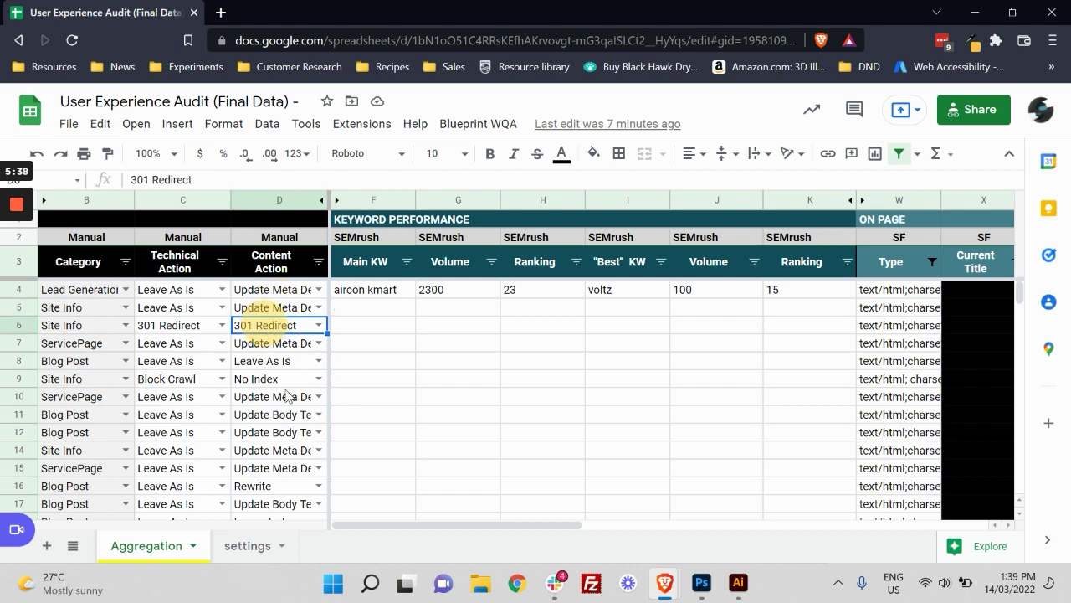
{"action": "left_click", "coordinate": [266, 381]}
{"action": "left_click", "coordinate": [268, 414]}
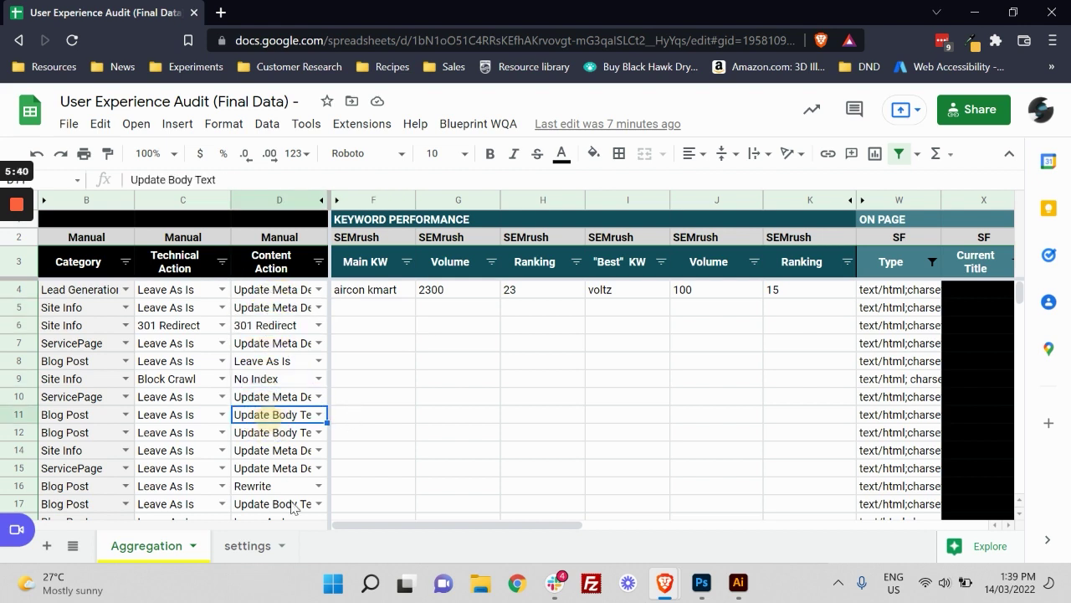
{"action": "scroll", "coordinate": [287, 493], "scroll_direction": "down", "scroll_amount": 1}
{"action": "left_click", "coordinate": [276, 381]}
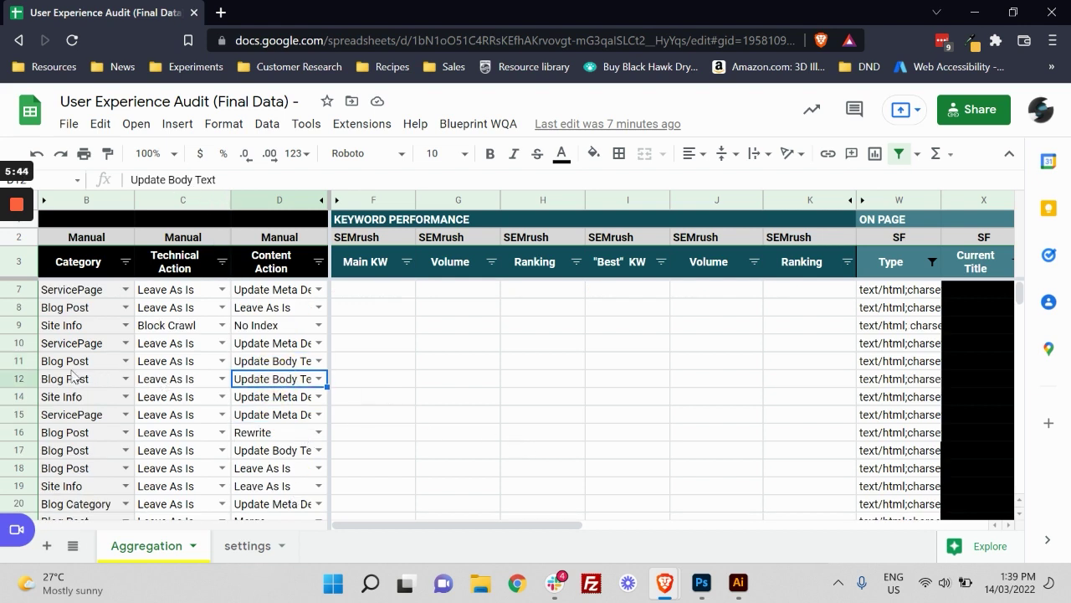
{"action": "left_click_drag", "start_coordinate": [508, 527], "coordinate": [812, 536]}
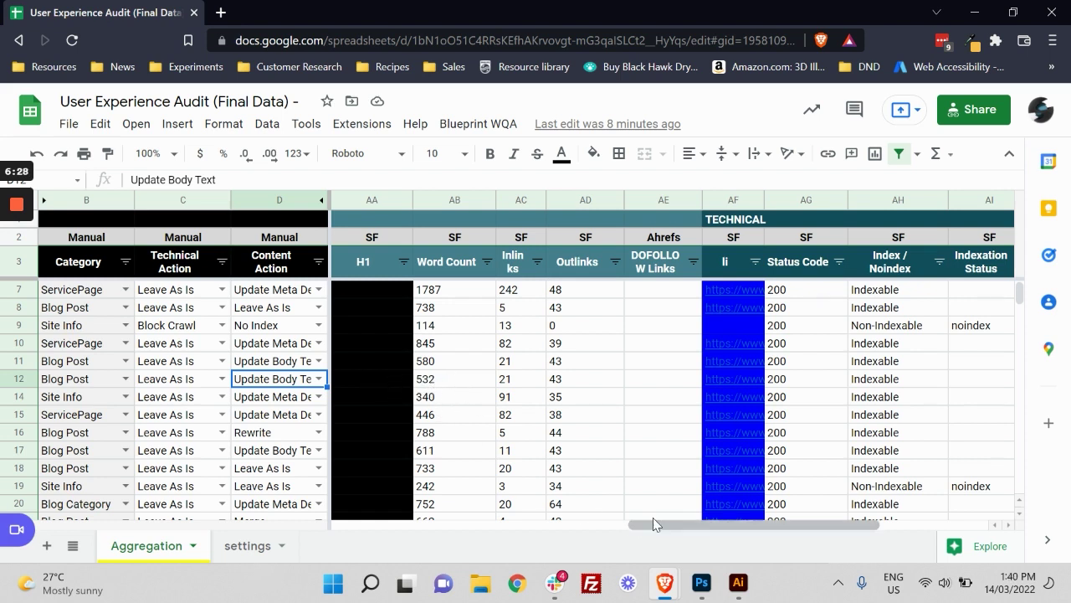
Step: Check the Rewrite content action in row 16
{"action": "left_click_drag", "start_coordinate": [665, 524], "coordinate": [370, 524]}
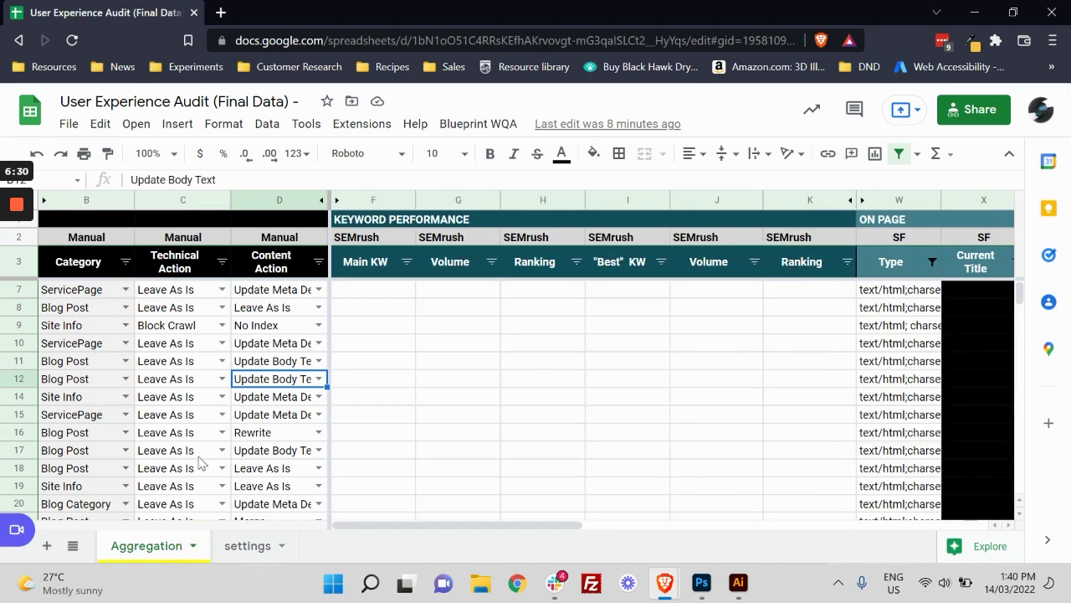
{"action": "left_click", "coordinate": [269, 432]}
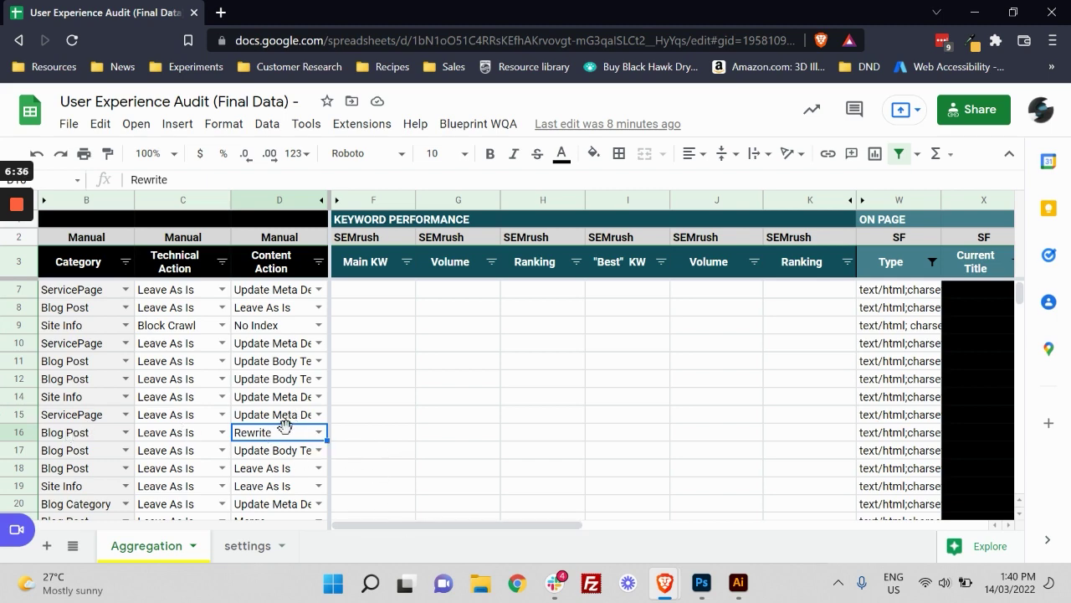
{"action": "left_click_drag", "start_coordinate": [406, 524], "coordinate": [629, 528]}
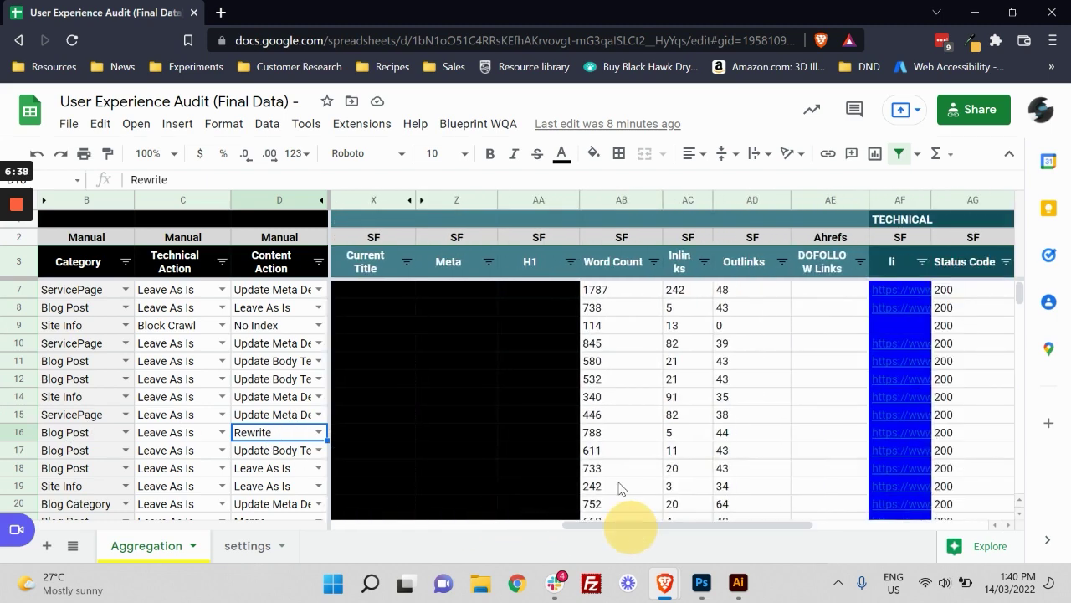
{"action": "left_click_drag", "start_coordinate": [591, 524], "coordinate": [251, 510]}
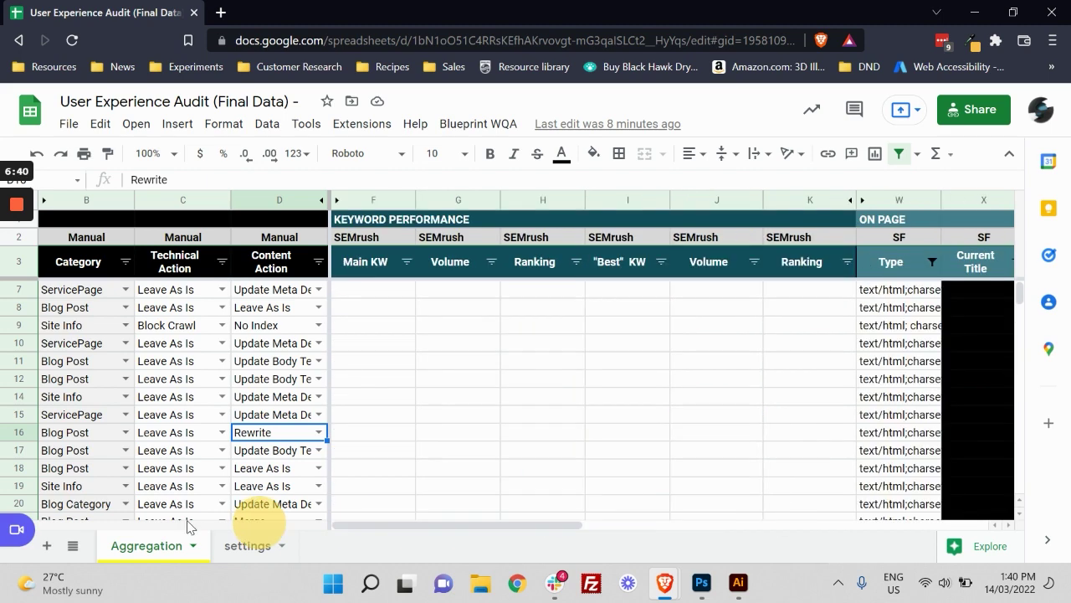
Step: Check D18's Leave As Is and D21's Merge actions, then scroll to the On Page columns
{"action": "left_click", "coordinate": [286, 473]}
{"action": "scroll", "coordinate": [285, 473], "scroll_direction": "down", "scroll_amount": 2}
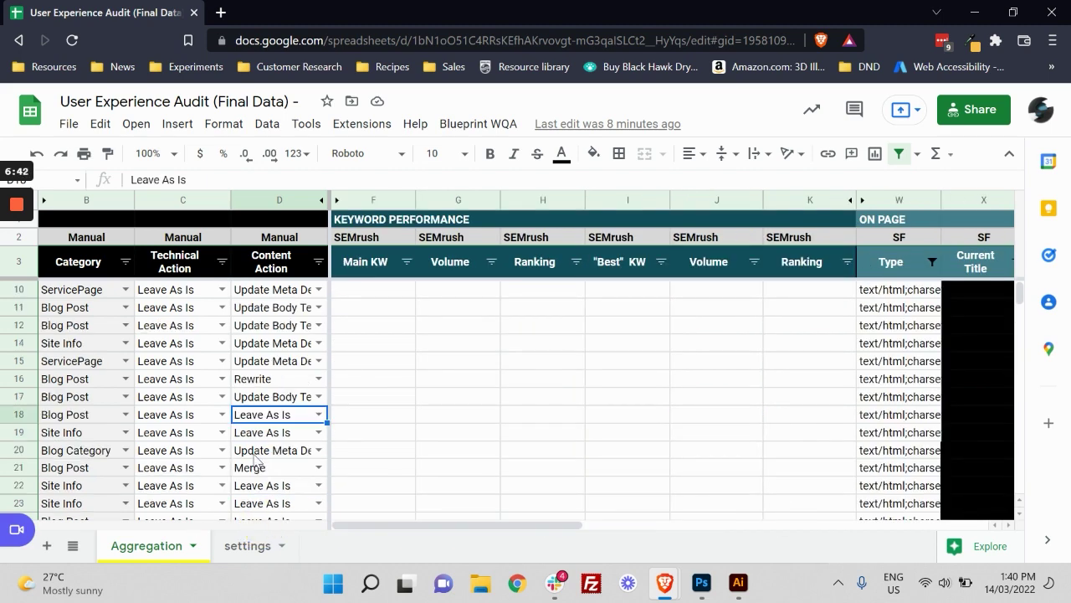
{"action": "scroll", "coordinate": [280, 469], "scroll_direction": "down", "scroll_amount": 1}
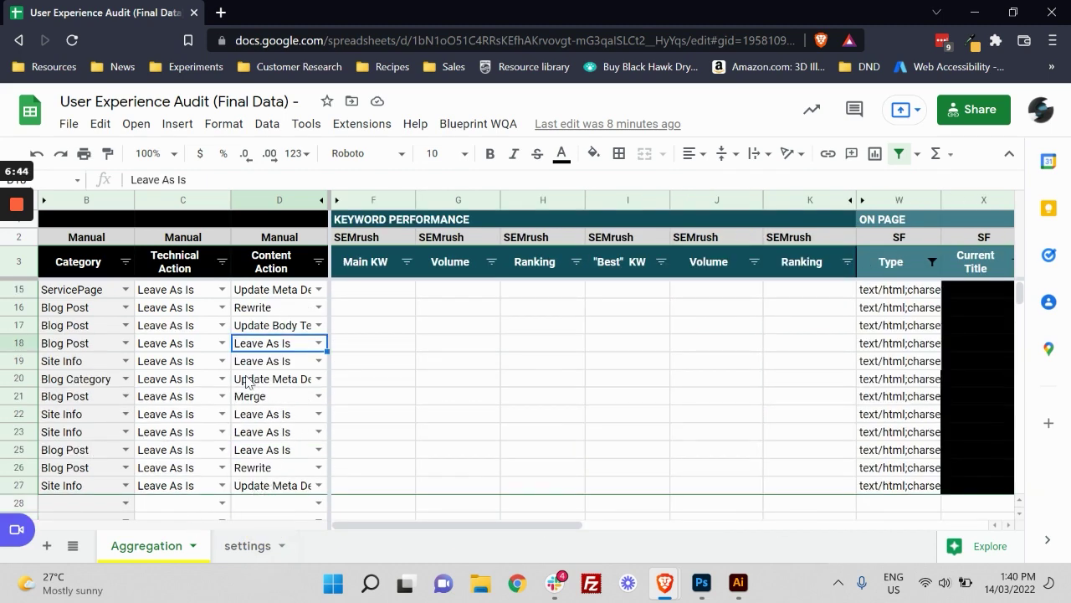
{"action": "left_click", "coordinate": [266, 398]}
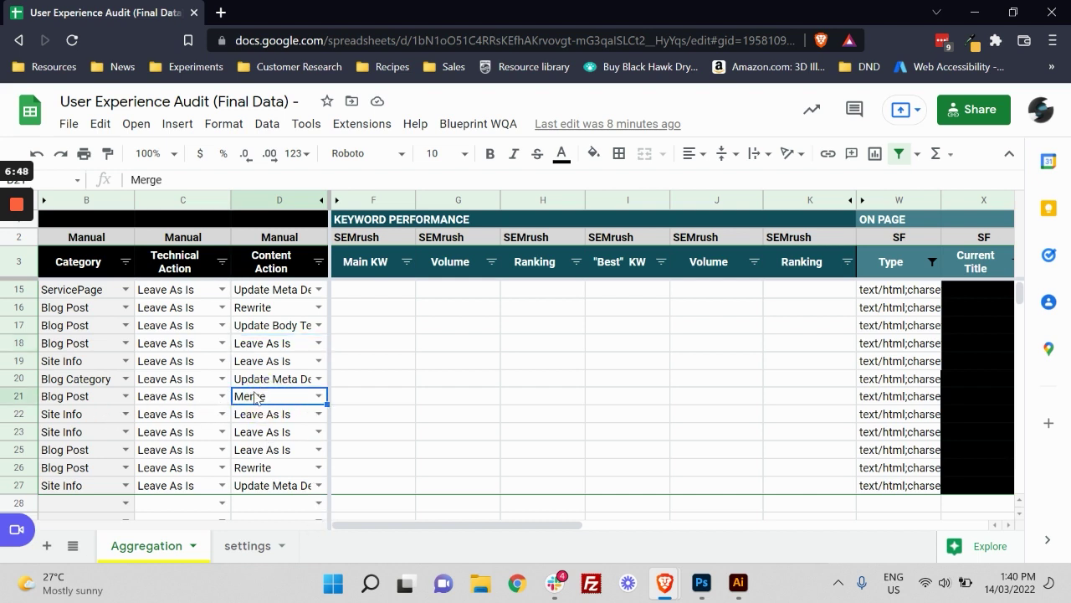
{"action": "left_click_drag", "start_coordinate": [377, 528], "coordinate": [576, 533]}
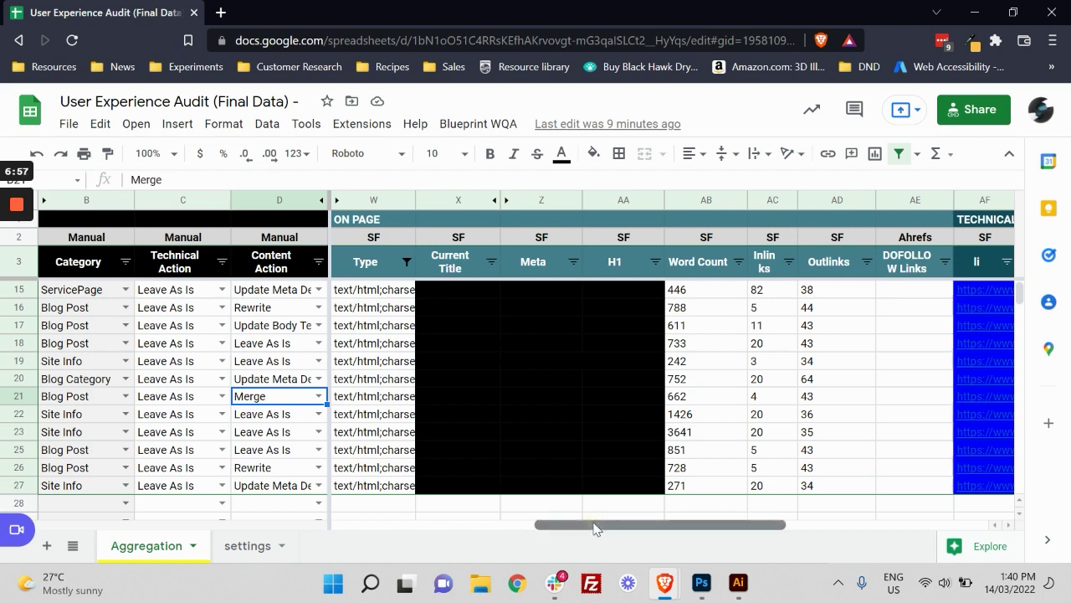
Step: Move to columns AF–AL and inspect the In Sitemap? values, all reading No
{"action": "left_click_drag", "start_coordinate": [596, 527], "coordinate": [887, 528]}
{"action": "left_click", "coordinate": [806, 361]}
{"action": "scroll", "coordinate": [842, 475], "scroll_direction": "up", "scroll_amount": 4}
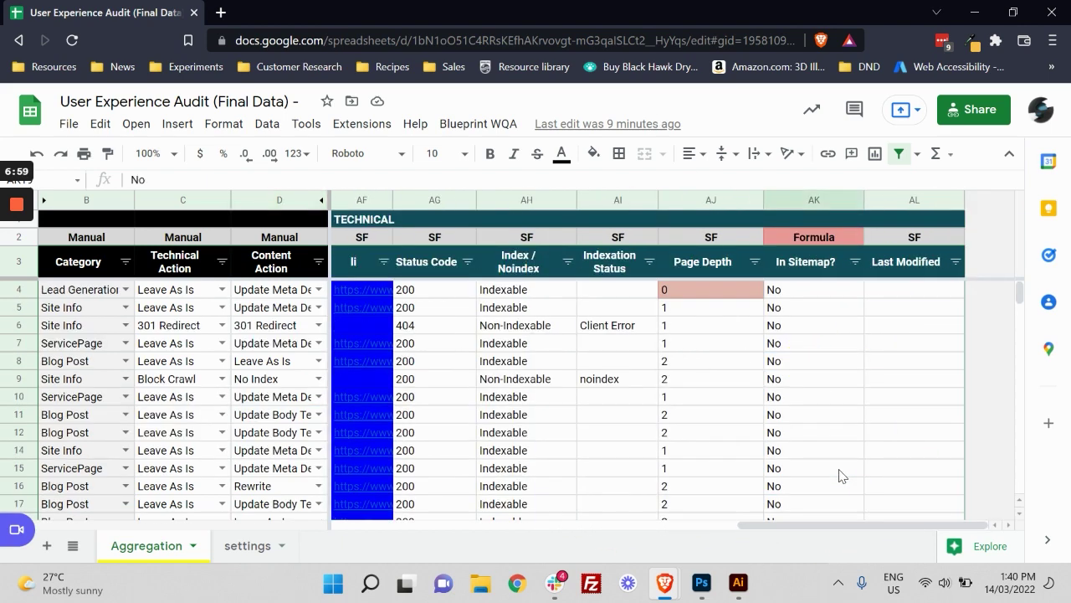
{"action": "scroll", "coordinate": [811, 412], "scroll_direction": "down", "scroll_amount": 4}
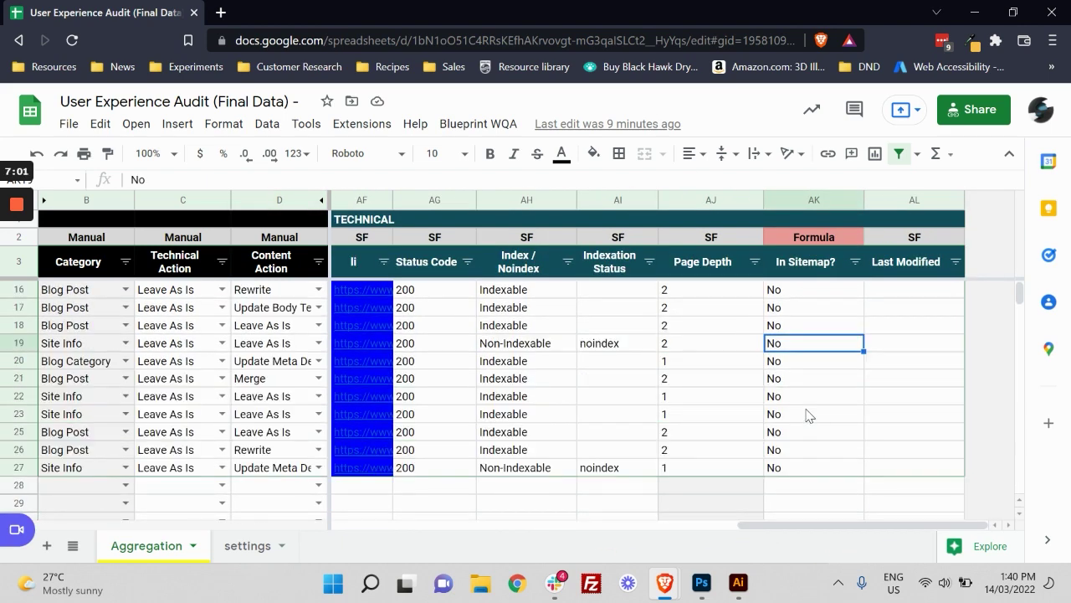
{"action": "scroll", "coordinate": [808, 415], "scroll_direction": "up", "scroll_amount": 4}
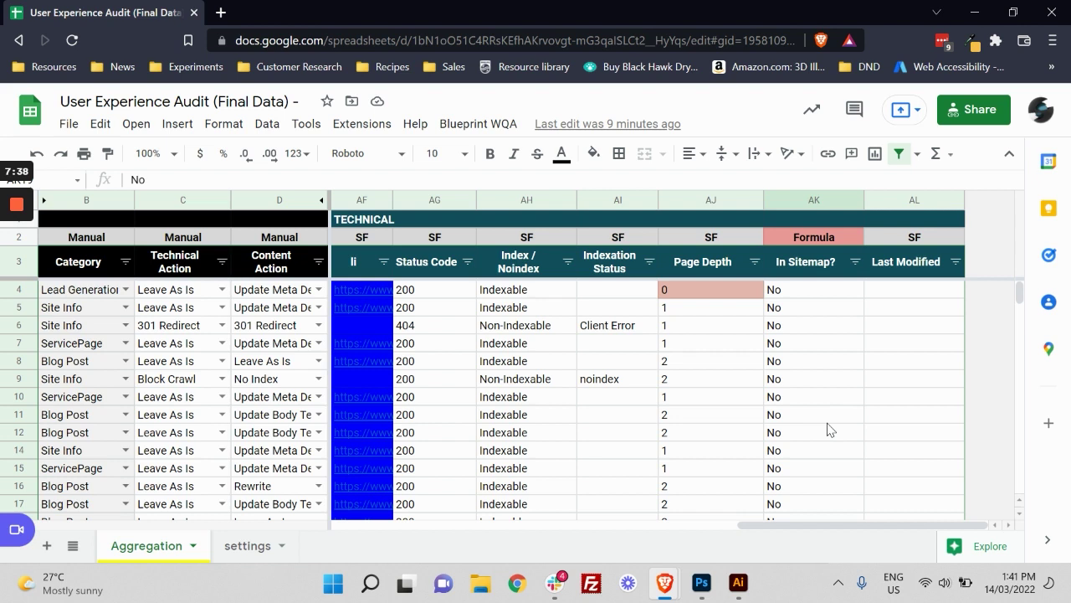
{"action": "mouse_move", "coordinate": [711, 200]}
{"action": "left_click", "coordinate": [679, 396]}
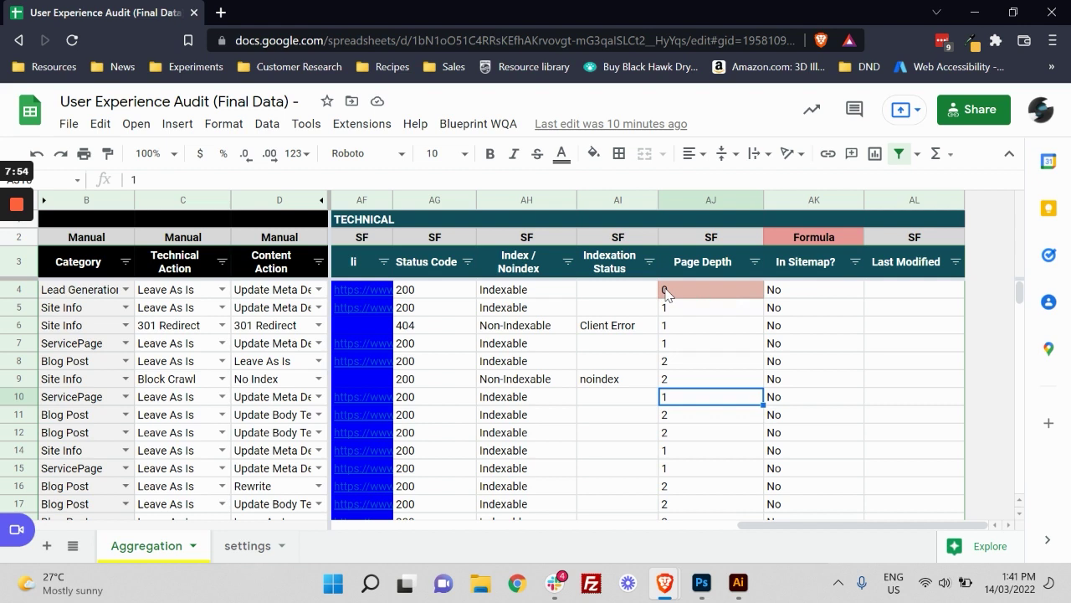
{"action": "left_click", "coordinate": [695, 323]}
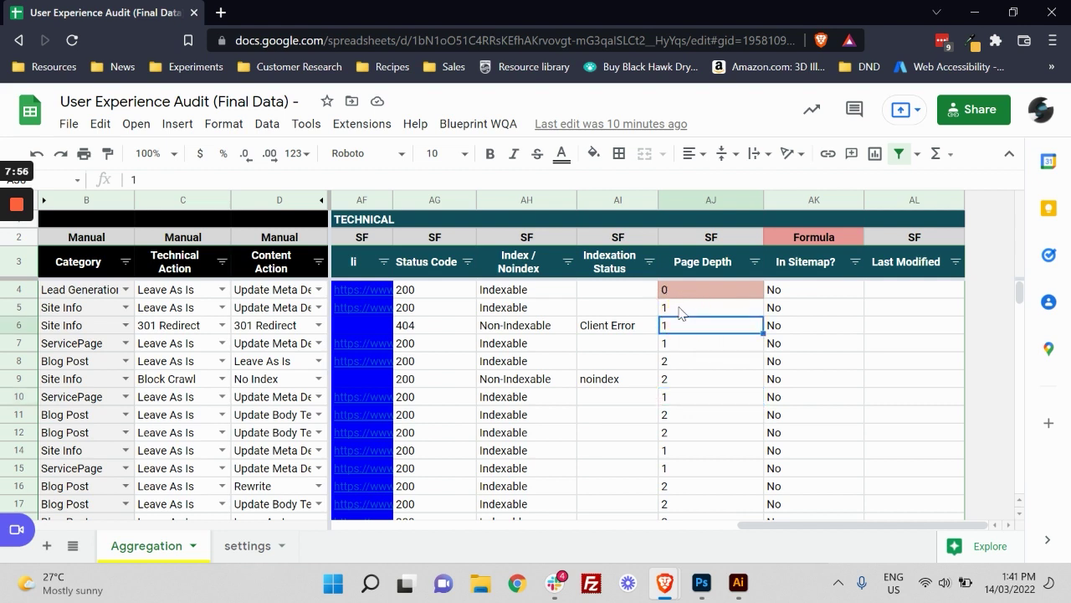
{"action": "left_click", "coordinate": [682, 327]}
{"action": "left_click", "coordinate": [673, 358]}
{"action": "scroll", "coordinate": [716, 452], "scroll_direction": "down", "scroll_amount": 1}
{"action": "scroll", "coordinate": [715, 452], "scroll_direction": "down", "scroll_amount": 2}
{"action": "scroll", "coordinate": [716, 452], "scroll_direction": "down", "scroll_amount": 2}
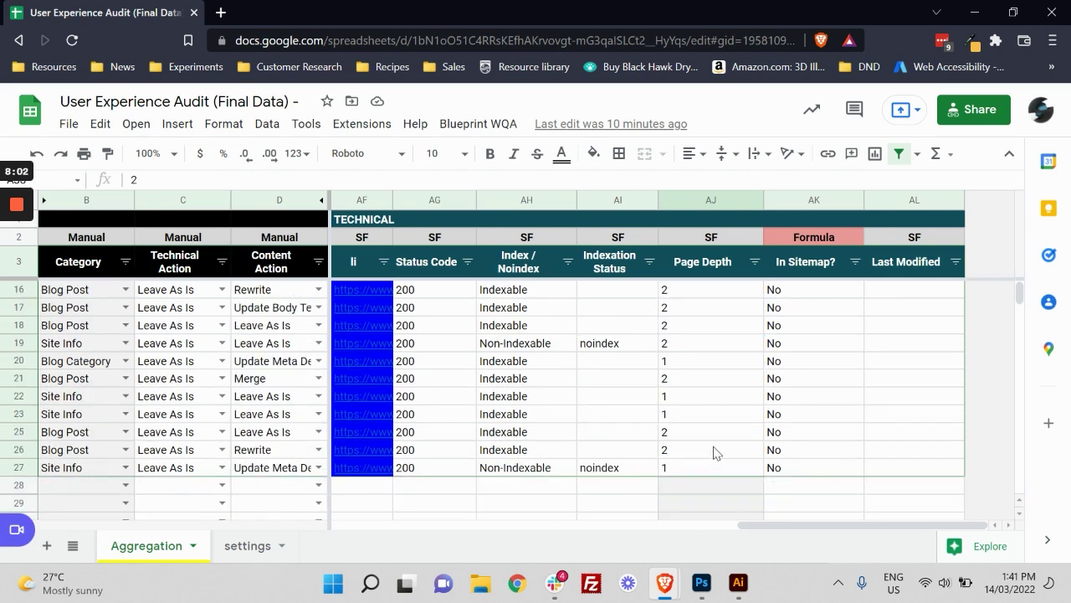
{"action": "scroll", "coordinate": [694, 459], "scroll_direction": "up", "scroll_amount": 5}
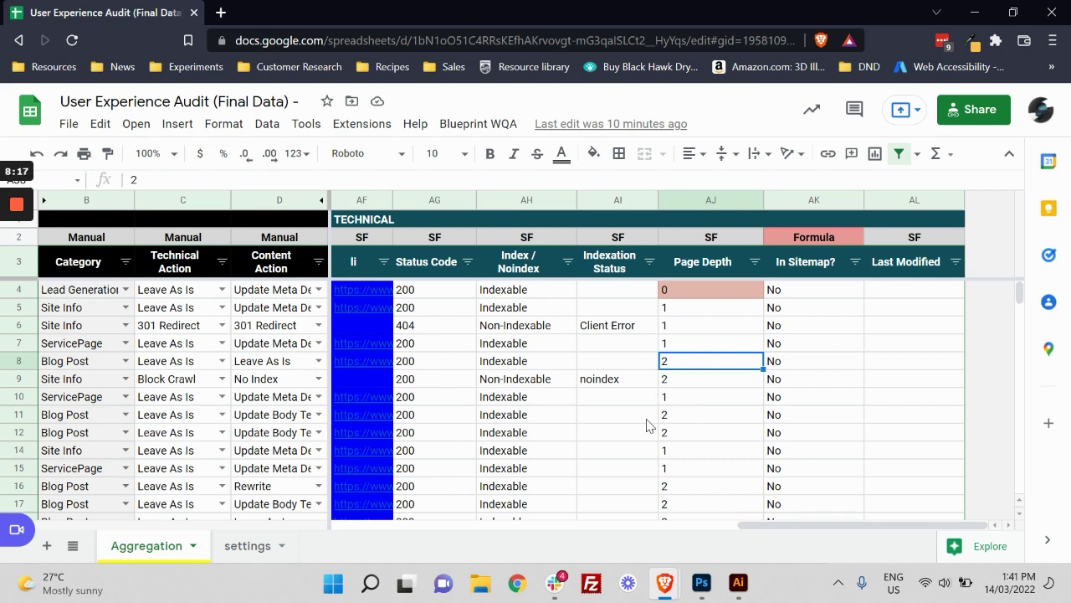
Step: Scroll through the rows and back left to the Keyword Performance columns F–K
{"action": "scroll", "coordinate": [710, 457], "scroll_direction": "down", "scroll_amount": 2}
{"action": "scroll", "coordinate": [761, 430], "scroll_direction": "down", "scroll_amount": 3}
{"action": "scroll", "coordinate": [646, 395], "scroll_direction": "up", "scroll_amount": 5}
{"action": "left_click_drag", "start_coordinate": [816, 525], "coordinate": [319, 575]}
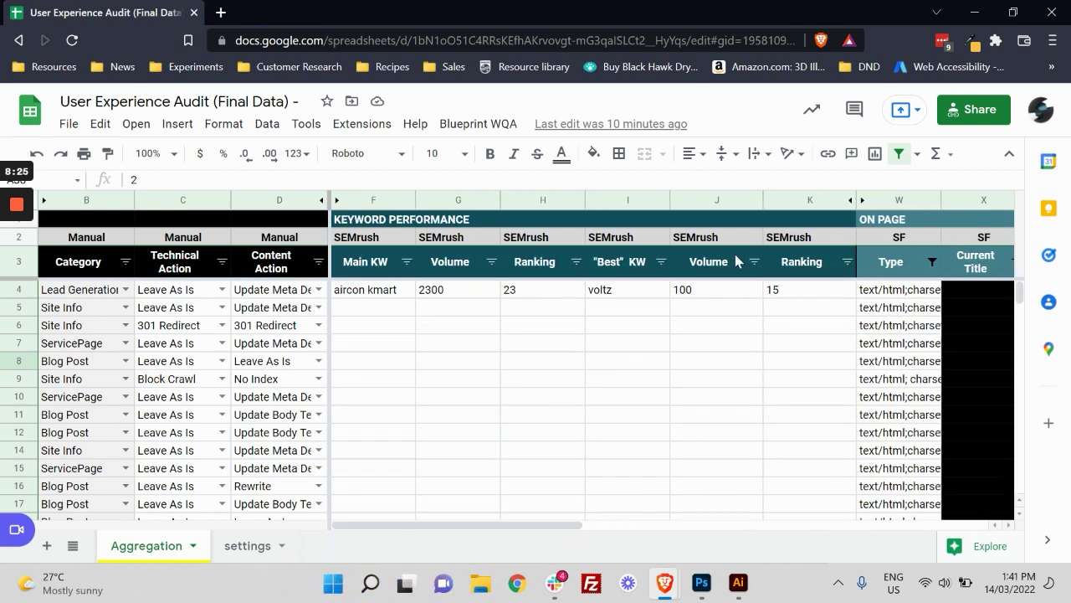
{"action": "scroll", "coordinate": [190, 447], "scroll_direction": "down", "scroll_amount": 5}
{"action": "scroll", "coordinate": [298, 452], "scroll_direction": "up", "scroll_amount": 5}
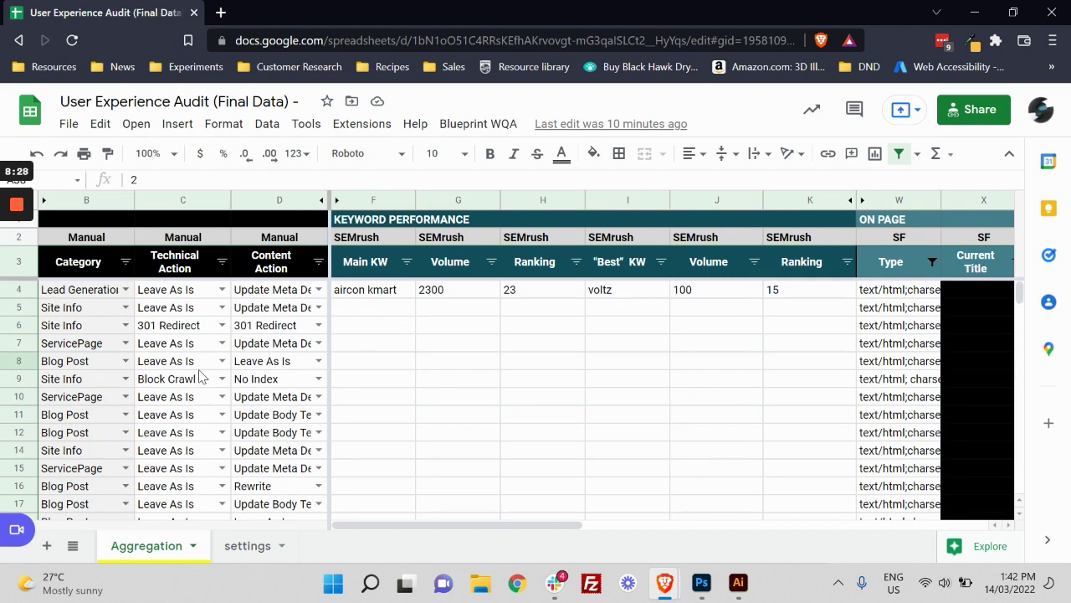
{"action": "scroll", "coordinate": [494, 287], "scroll_direction": "down", "scroll_amount": 1}
{"action": "scroll", "coordinate": [494, 293], "scroll_direction": "down", "scroll_amount": 3}
{"action": "scroll", "coordinate": [545, 354], "scroll_direction": "up", "scroll_amount": 4}
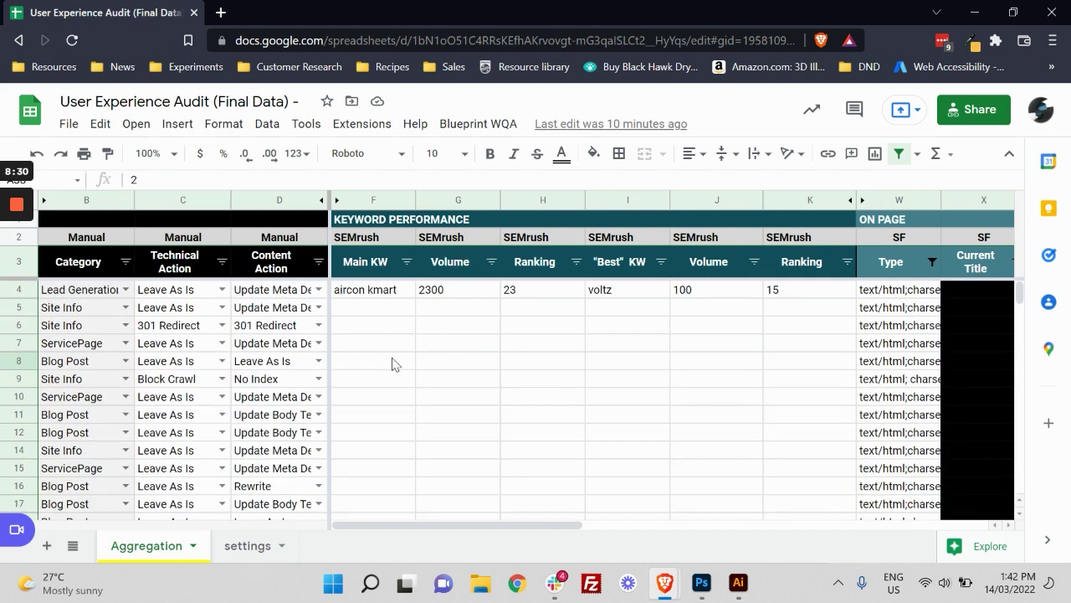